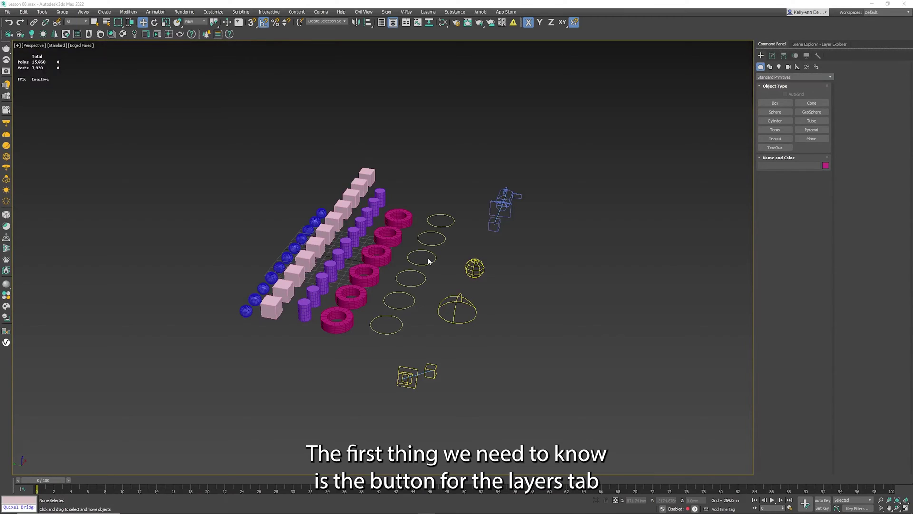
# Show the Layer Explorer panel beside the viewport, listing only the default layer 0
pyautogui.click(395, 26)
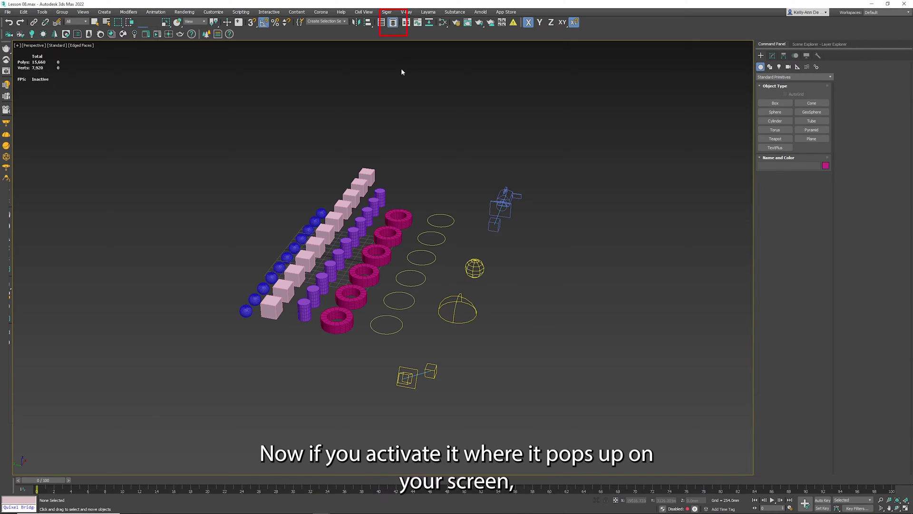
pyautogui.click(811, 46)
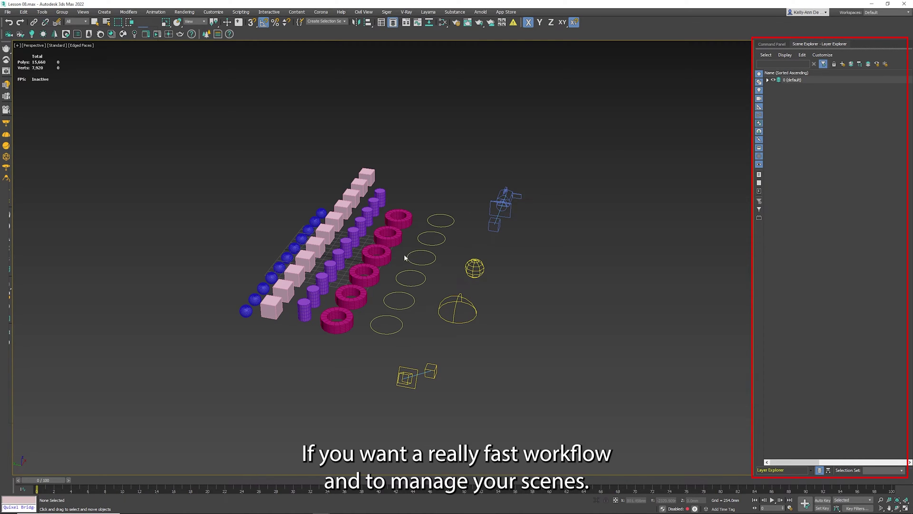
# Orbit the Perspective view to look down on the rows and window-select the eleven blue spheres
pyautogui.keyDown('alt'); pyautogui.moveTo(403, 257); pyautogui.dragTo(444, 225, button='middle'); pyautogui.keyUp('alt')
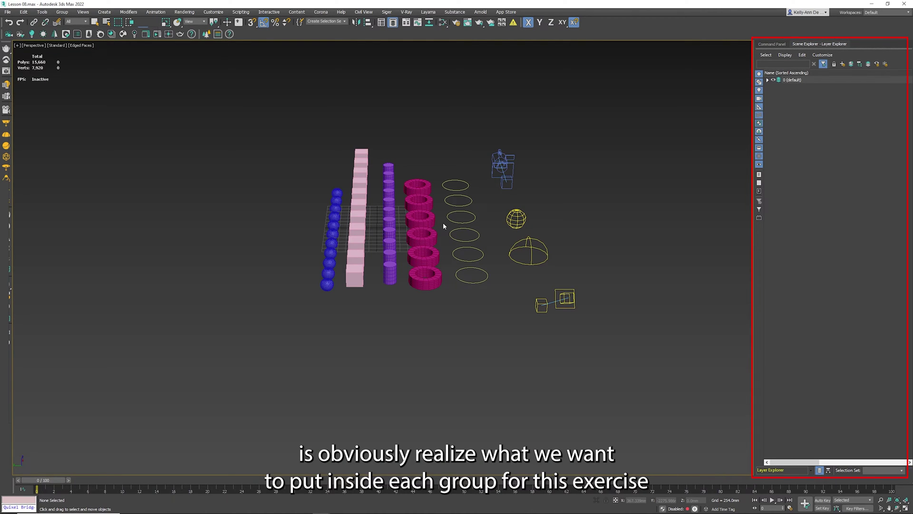
pyautogui.keyDown('alt'); pyautogui.moveTo(443, 225); pyautogui.dragTo(426, 238, button='middle'); pyautogui.keyUp('alt')
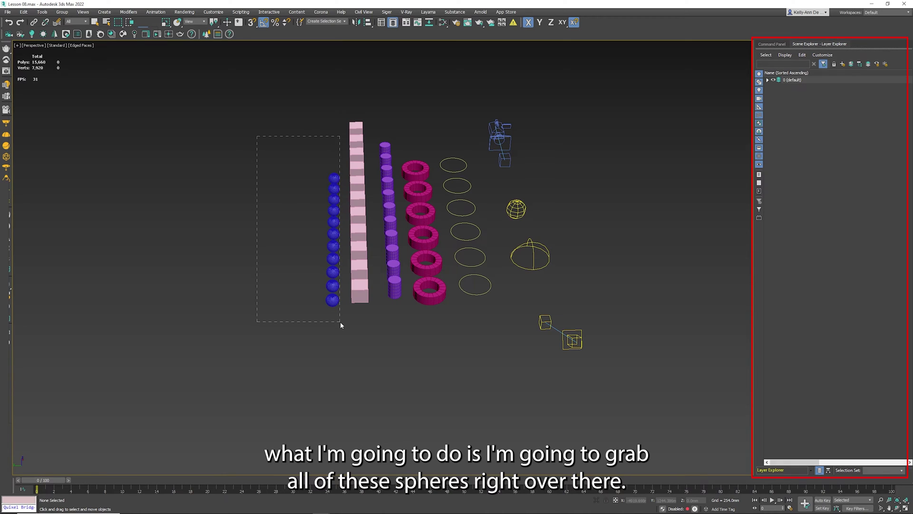
pyautogui.moveTo(340, 322); pyautogui.dragTo(340, 322)
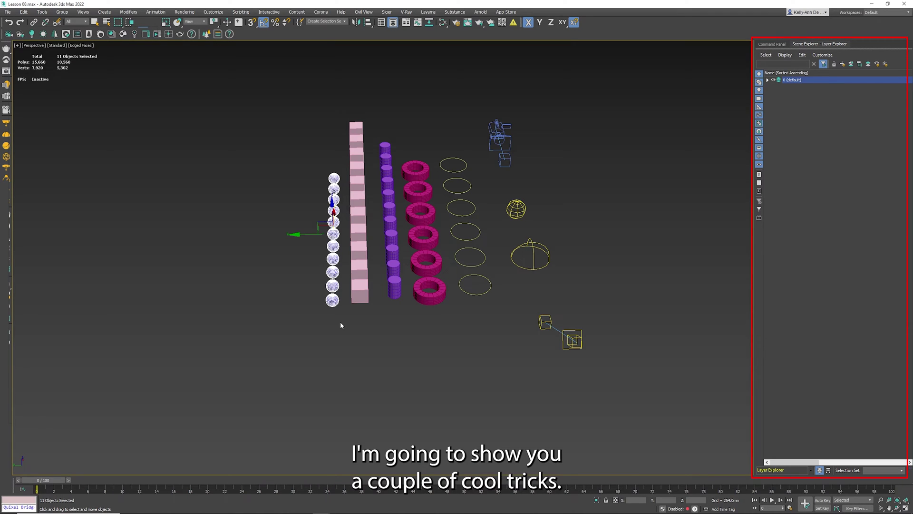
pyautogui.moveTo(271, 137); pyautogui.dragTo(341, 325)
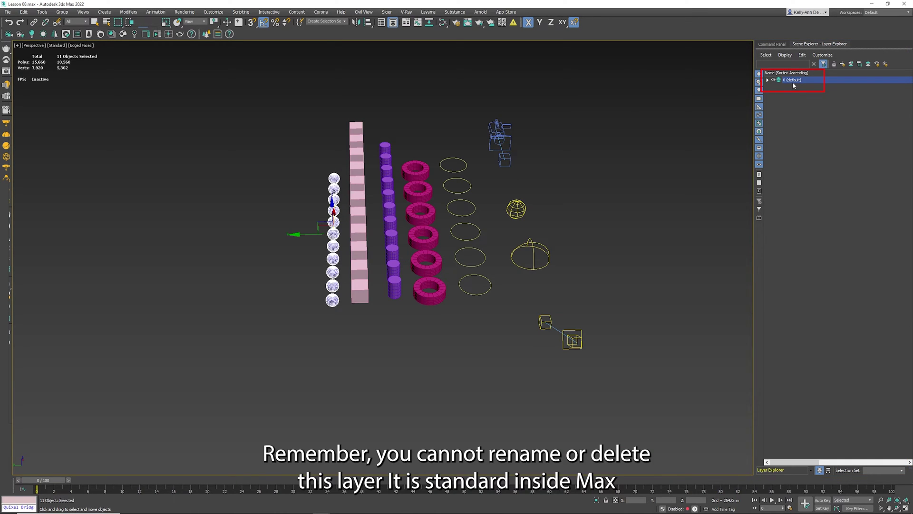
# Expand layer 0 (default) and select Sphere001 through Sphere011 in its object list
pyautogui.click(768, 80)
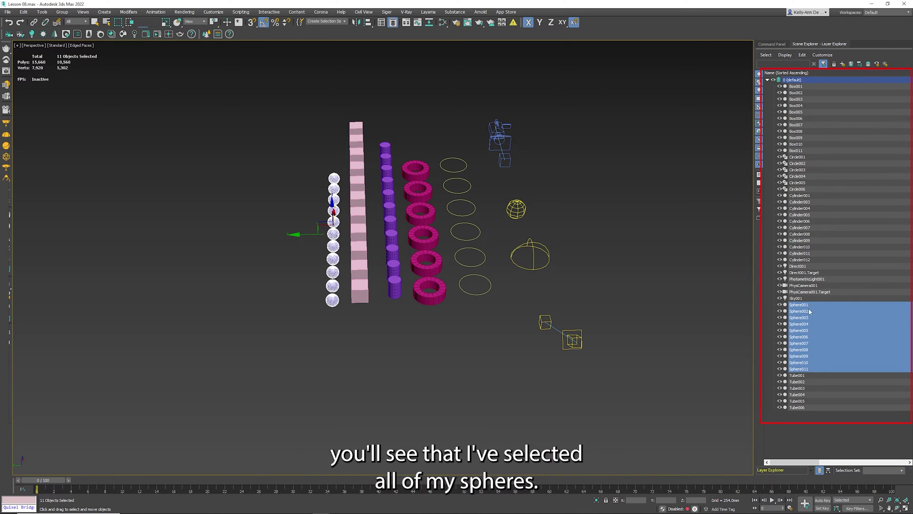
pyautogui.click(643, 302)
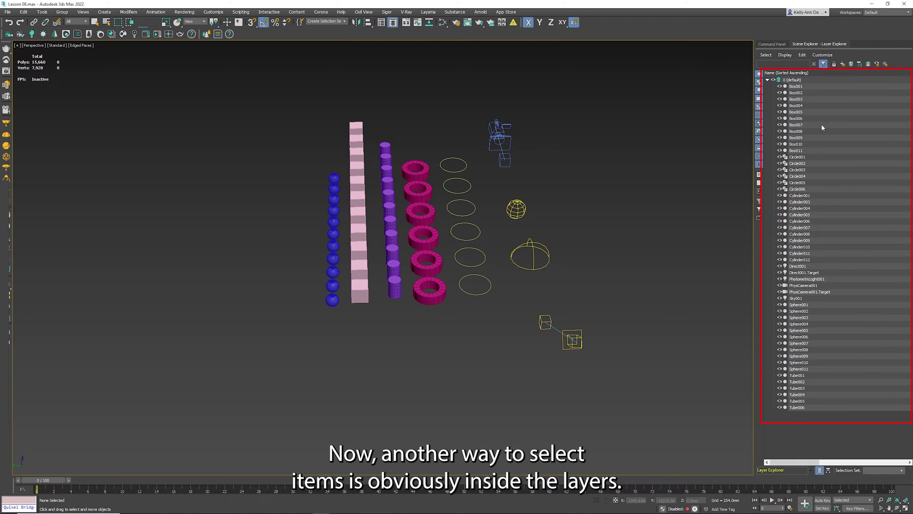
pyautogui.click(798, 305)
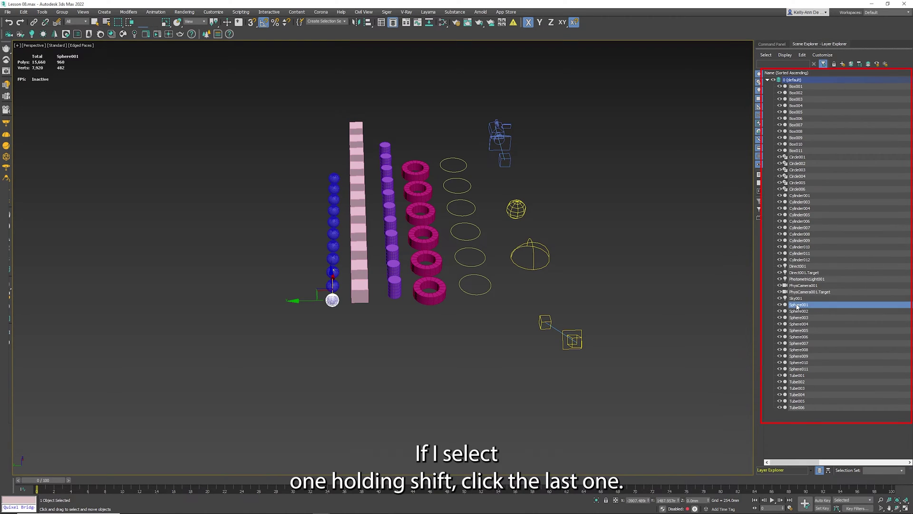
pyautogui.keyDown('shift'); pyautogui.click(800, 369); pyautogui.keyUp('shift')
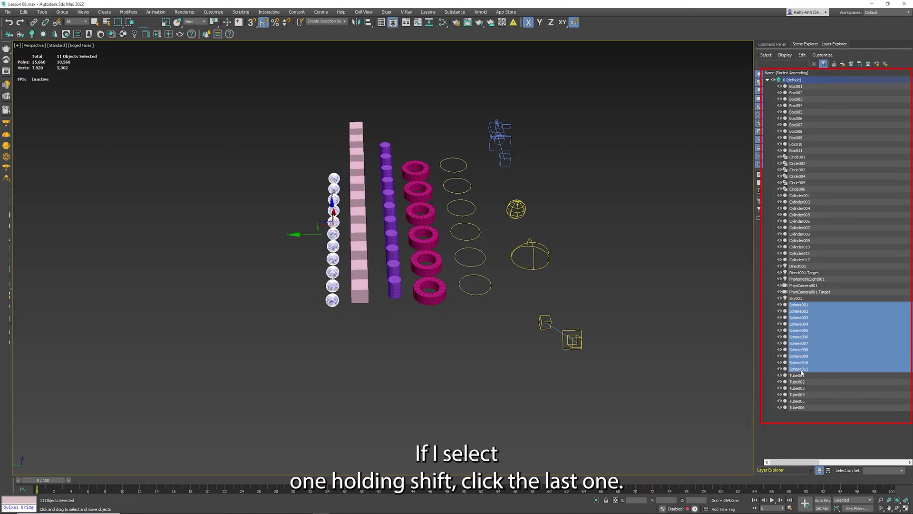
# Move the selected spheres into a new layer and rename it Sphere
pyautogui.click(845, 68)
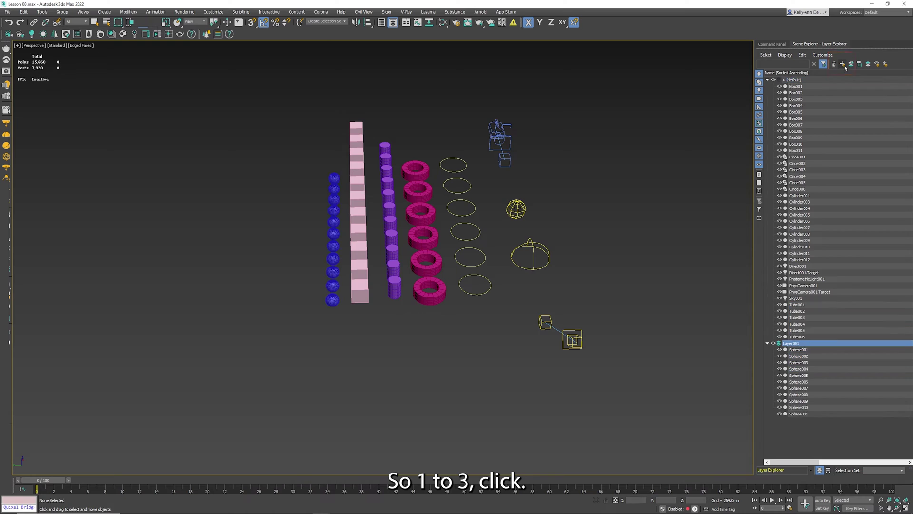
pyautogui.rightClick(798, 347)
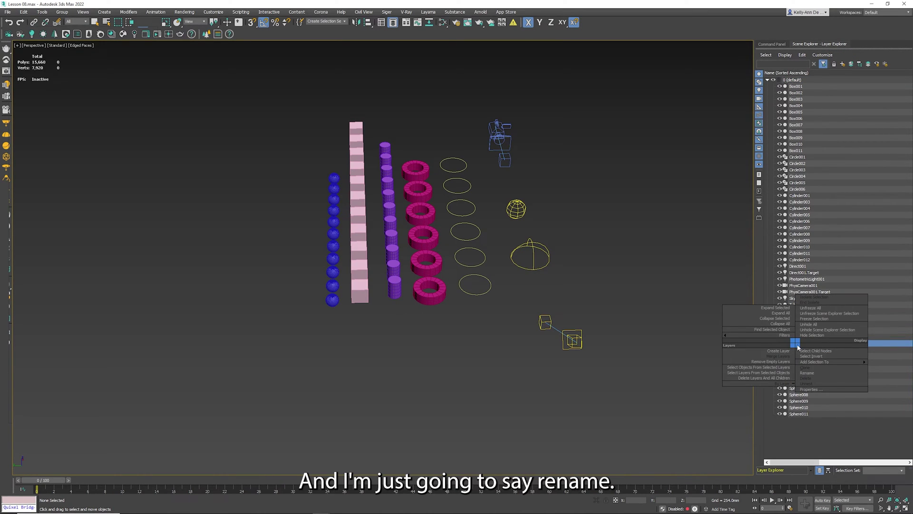
pyautogui.click(808, 372)
pyautogui.write('Sphere')
pyautogui.press('Return')
# Hide the Sphere layer so the blue spheres disappear, then deselect it
pyautogui.click(767, 343)
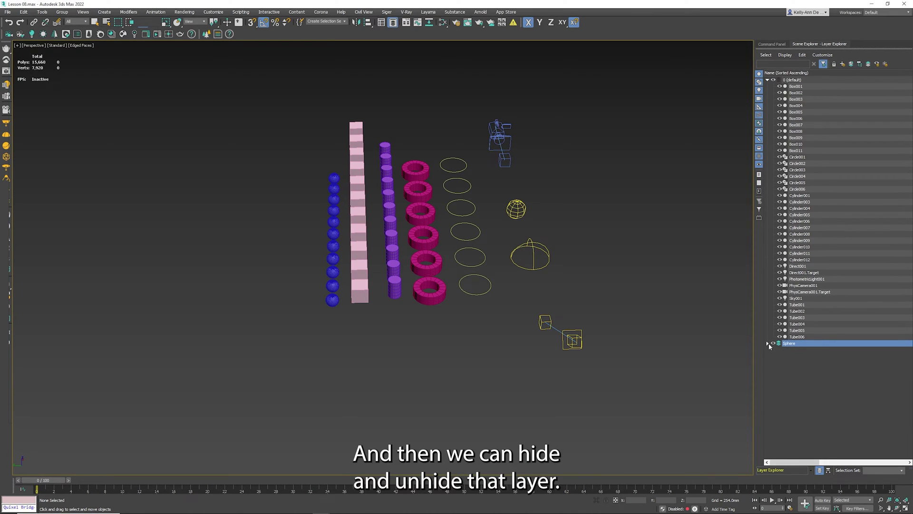
pyautogui.click(773, 343)
pyautogui.click(772, 343)
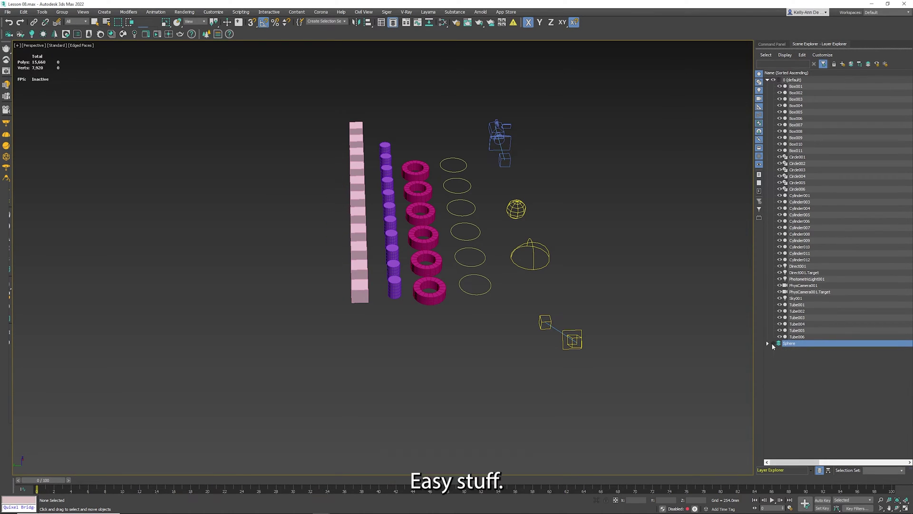
pyautogui.click(773, 342)
pyautogui.click(768, 344)
pyautogui.click(767, 344)
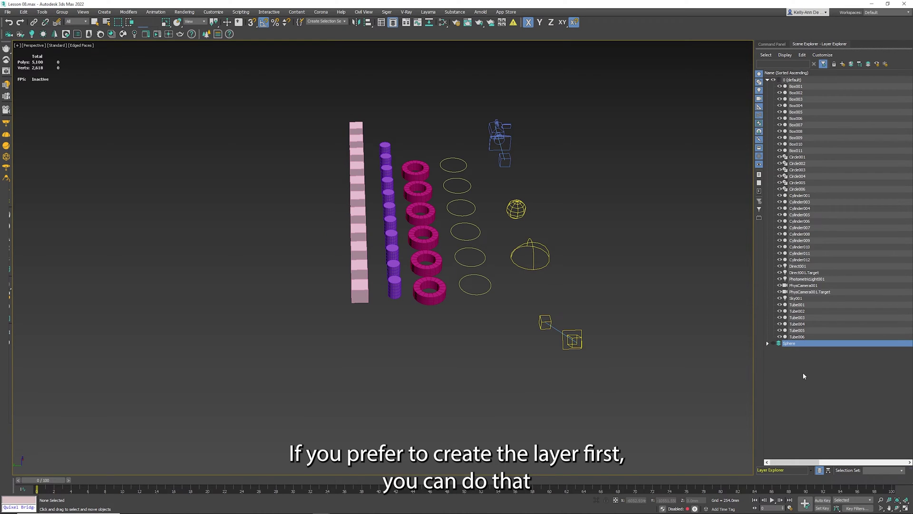
pyautogui.click(804, 375)
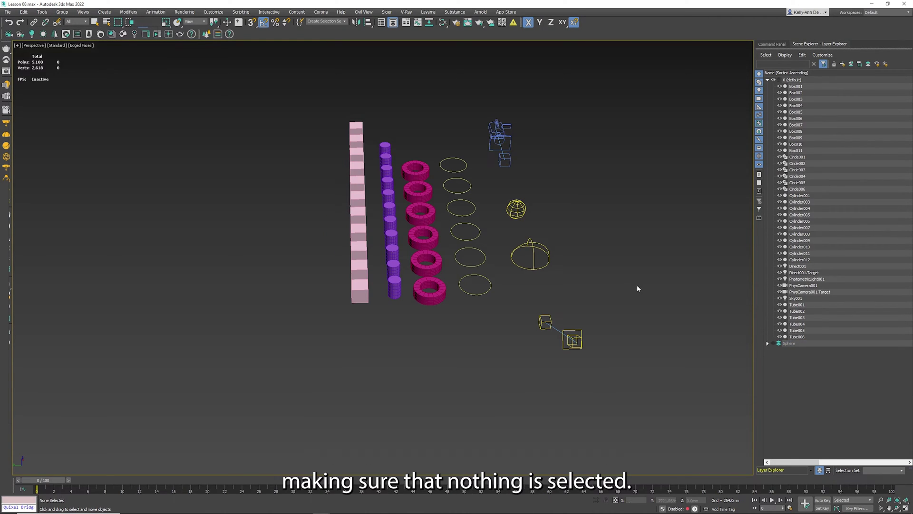
# Create a new empty layer named Box
pyautogui.click(844, 68)
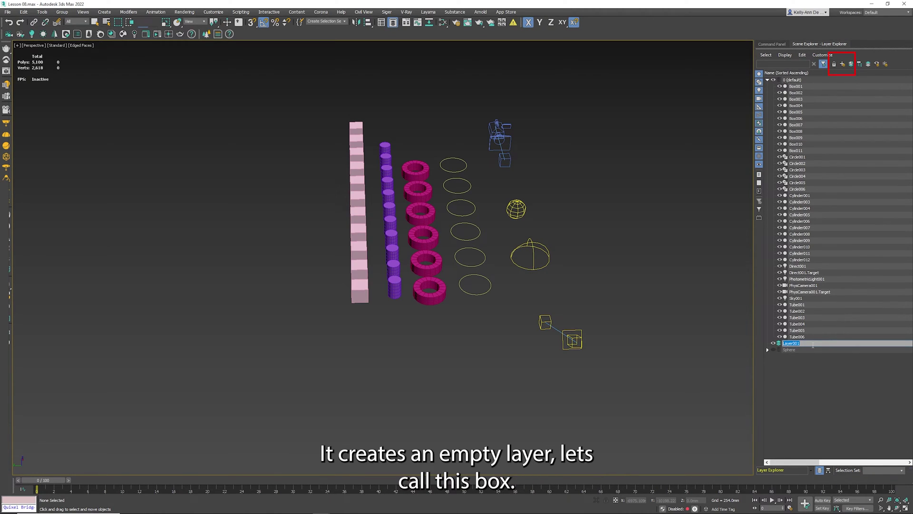
pyautogui.write('Box')
pyautogui.press('Return')
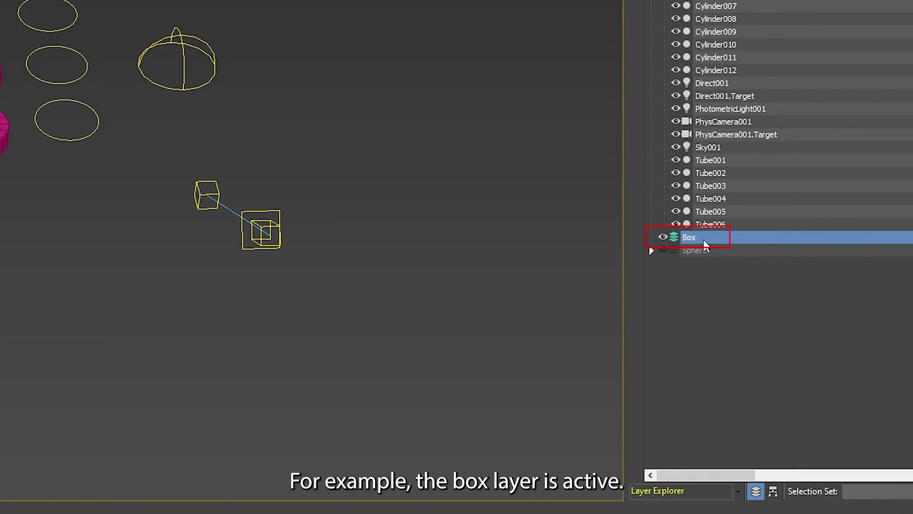
# Make Box the active layer and draw a new sphere, Sphere012, into it
pyautogui.click(674, 237)
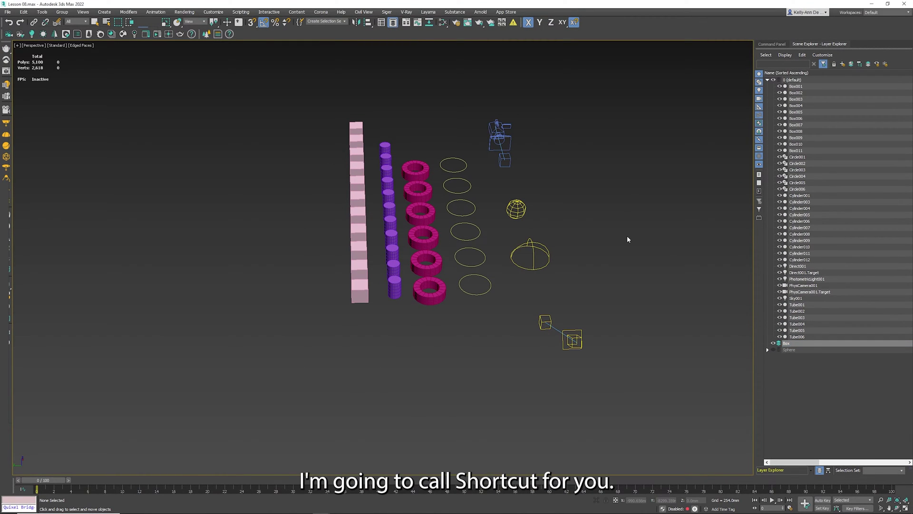
pyautogui.keyDown('ctrl'); pyautogui.rightClick(627, 235); pyautogui.keyUp('ctrl')
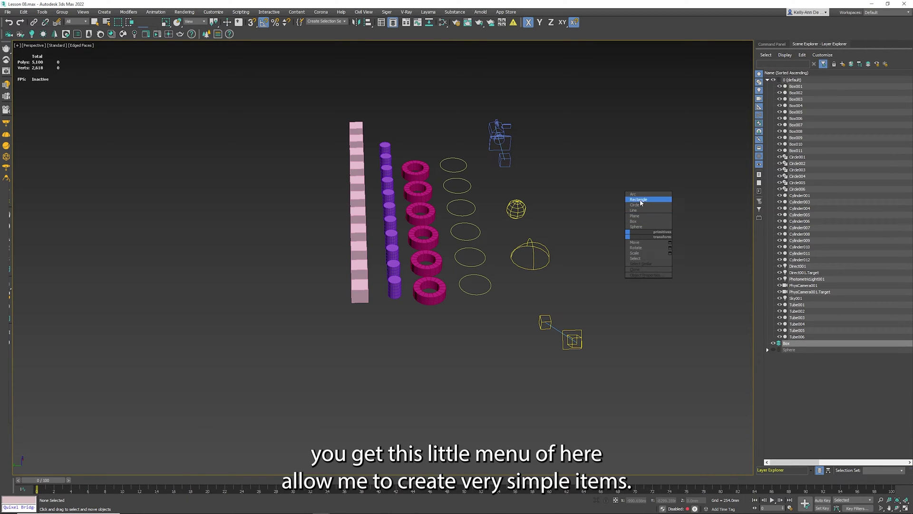
pyautogui.click(639, 229)
pyautogui.moveTo(632, 240); pyautogui.dragTo(652, 239)
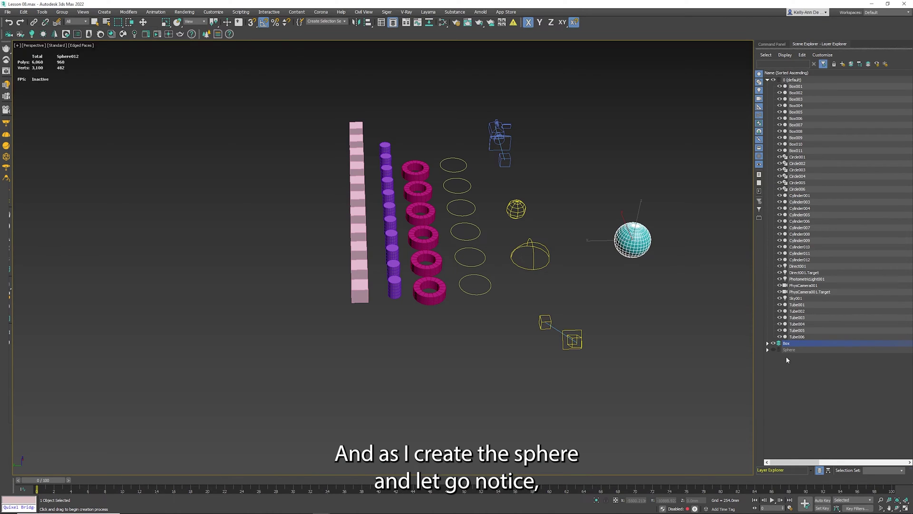
pyautogui.click(767, 343)
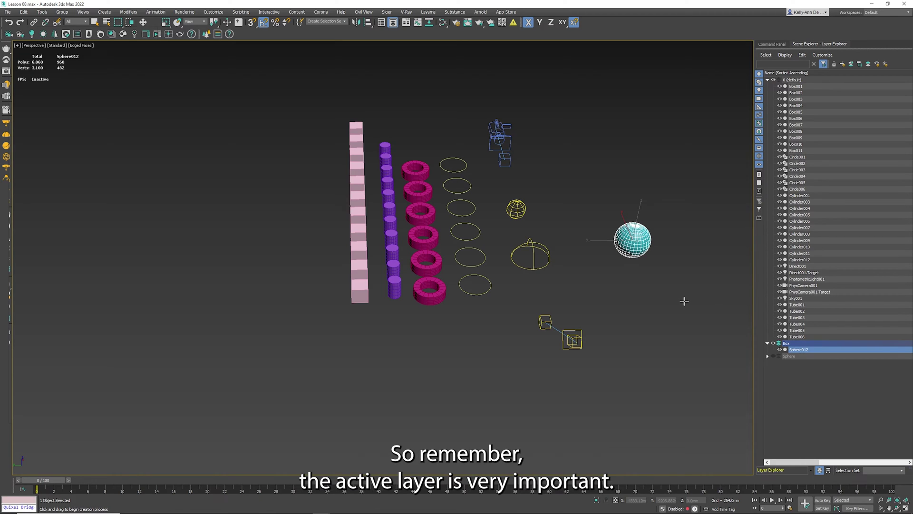
pyautogui.press('w')
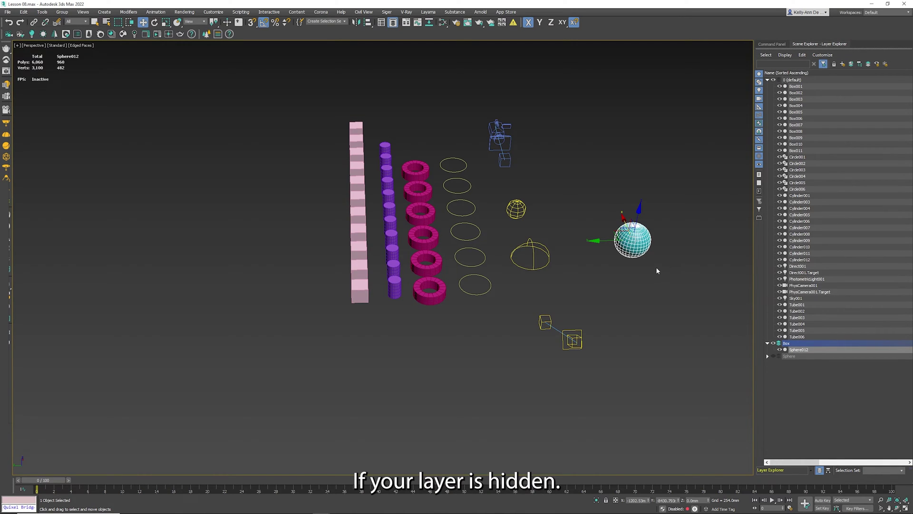
# Delete the stray sphere, hide Box, then unhide it through the warning when creating a sphere
pyautogui.press('Delete')
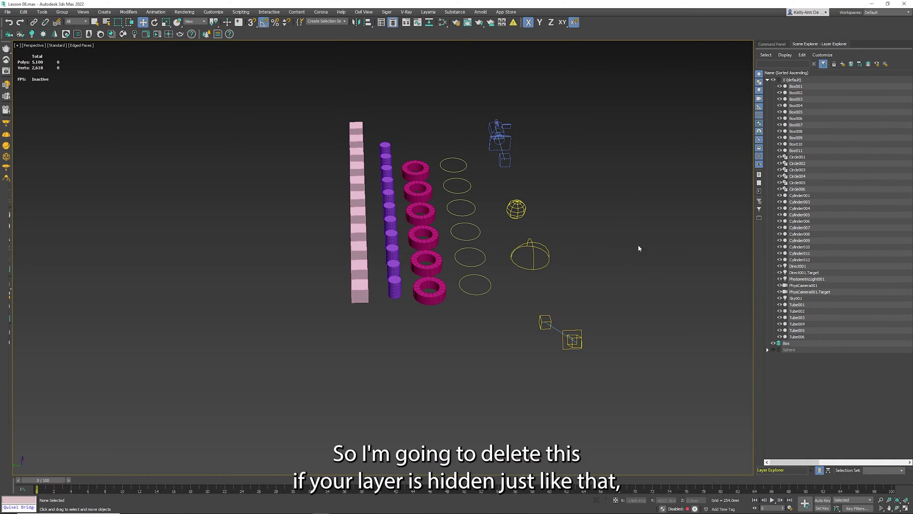
pyautogui.click(773, 344)
pyautogui.rightClick(637, 241)
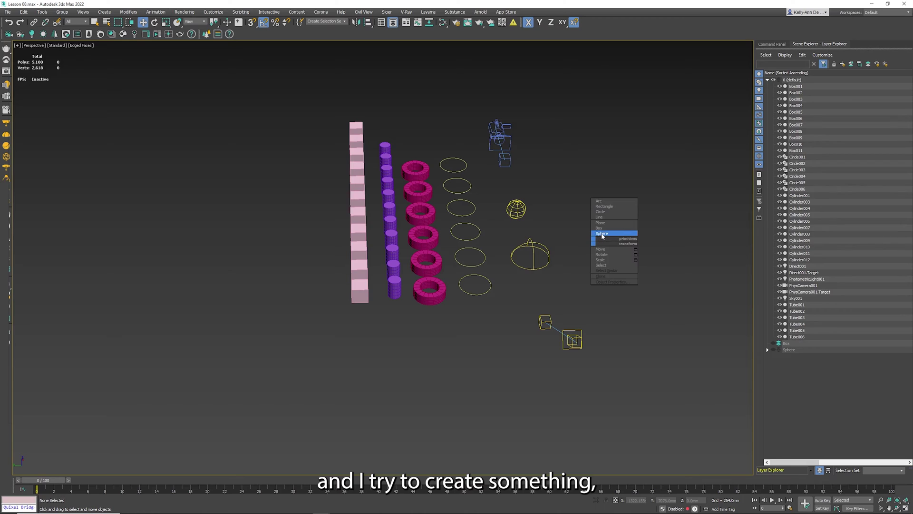
pyautogui.click(602, 233)
pyautogui.click(614, 250)
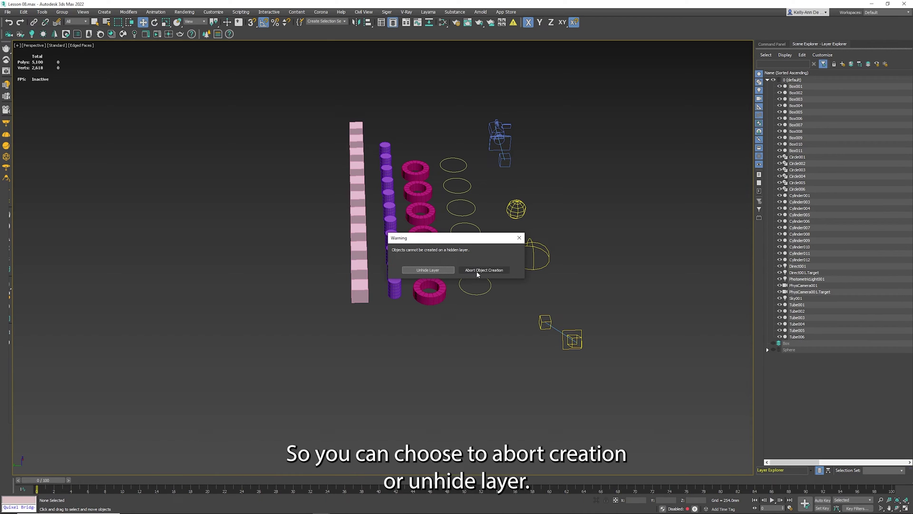
pyautogui.click(428, 270)
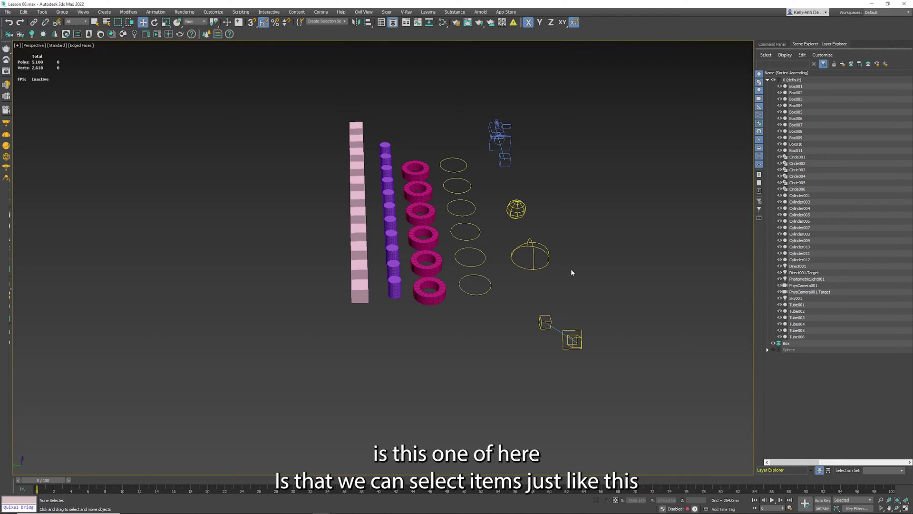
# Add the eleven pink boxes to the active Box layer and hide that layer
pyautogui.moveTo(329, 189); pyautogui.dragTo(371, 306)
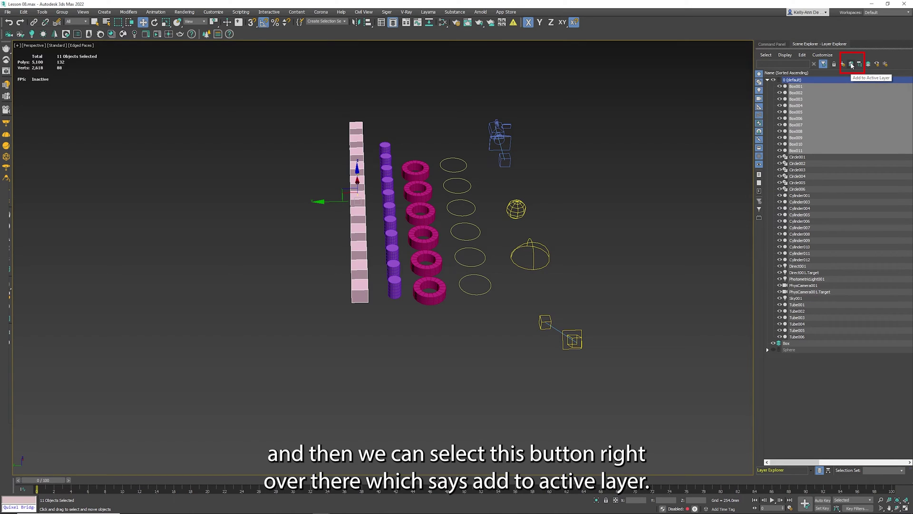
pyautogui.click(779, 344)
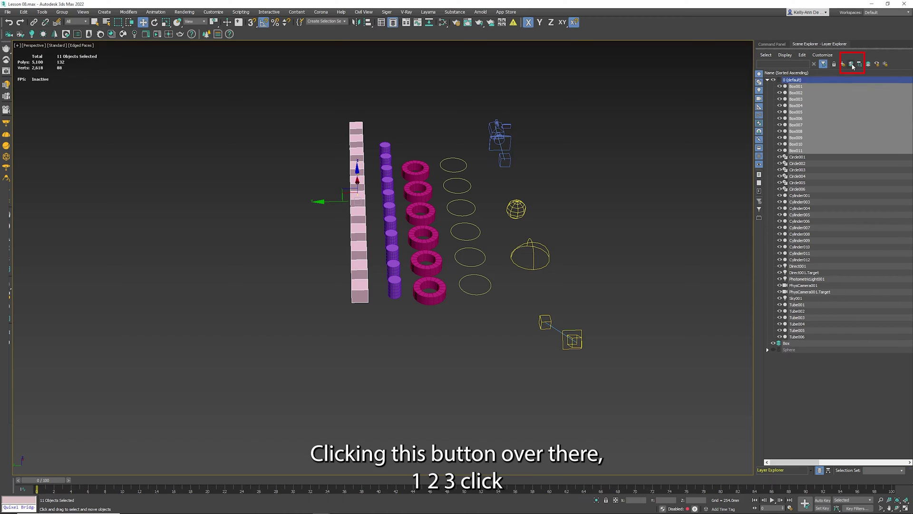
pyautogui.click(852, 67)
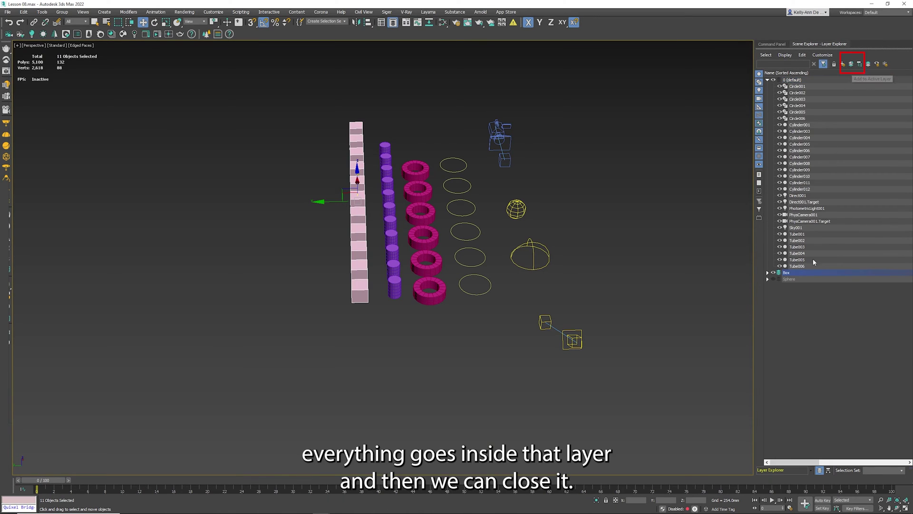
pyautogui.click(767, 273)
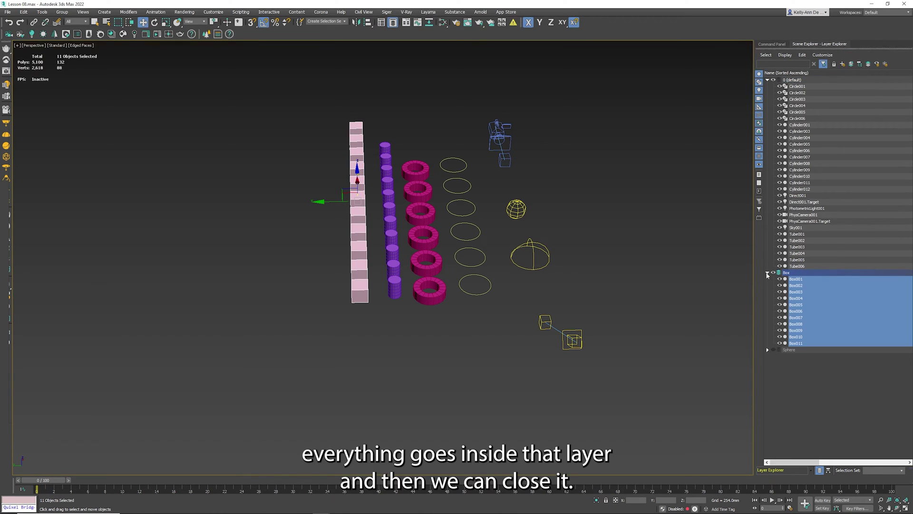
pyautogui.click(767, 273)
pyautogui.click(772, 272)
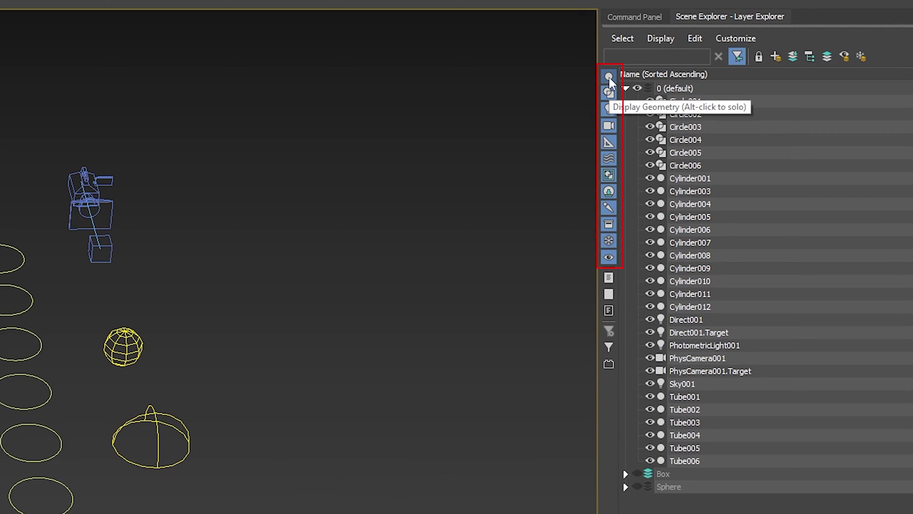
# Toggle the Geometry display filter off and on and expand the Box layer
pyautogui.click(610, 80)
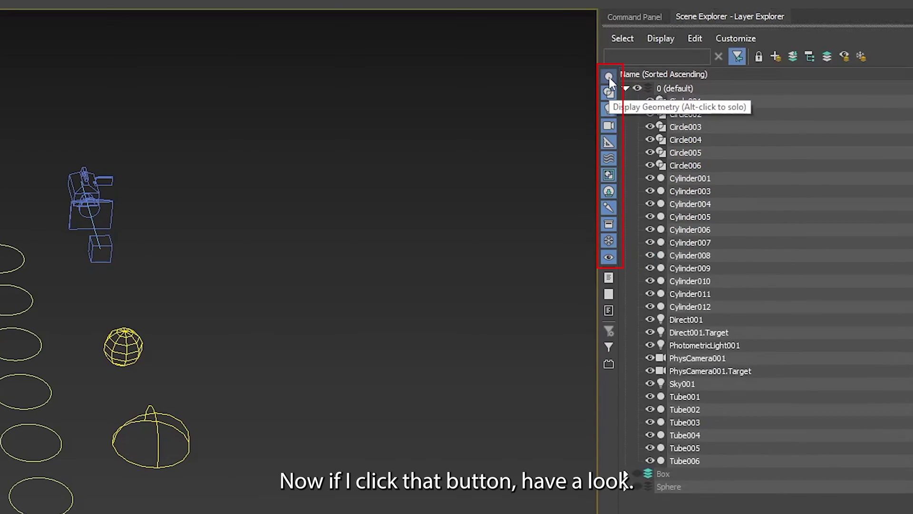
pyautogui.click(609, 77)
pyautogui.click(609, 77)
pyautogui.click(609, 77)
pyautogui.click(610, 78)
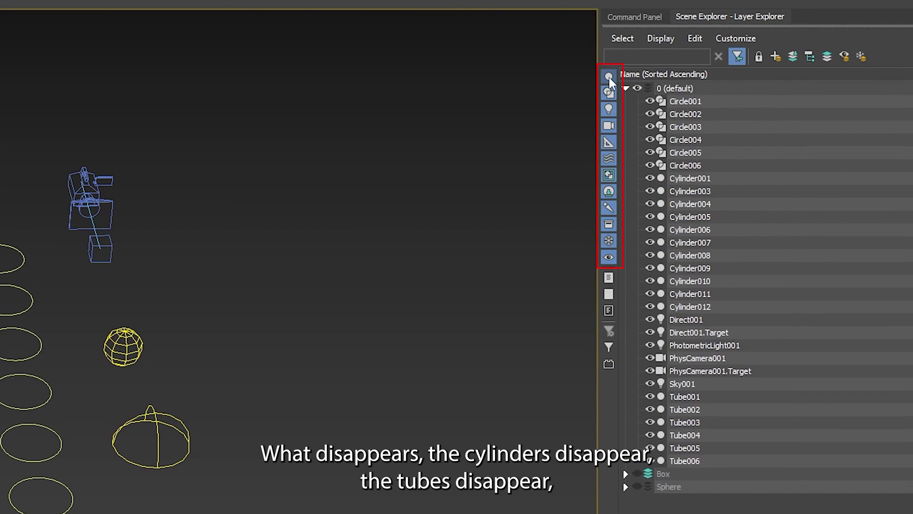
pyautogui.click(609, 77)
pyautogui.click(609, 77)
pyautogui.click(626, 475)
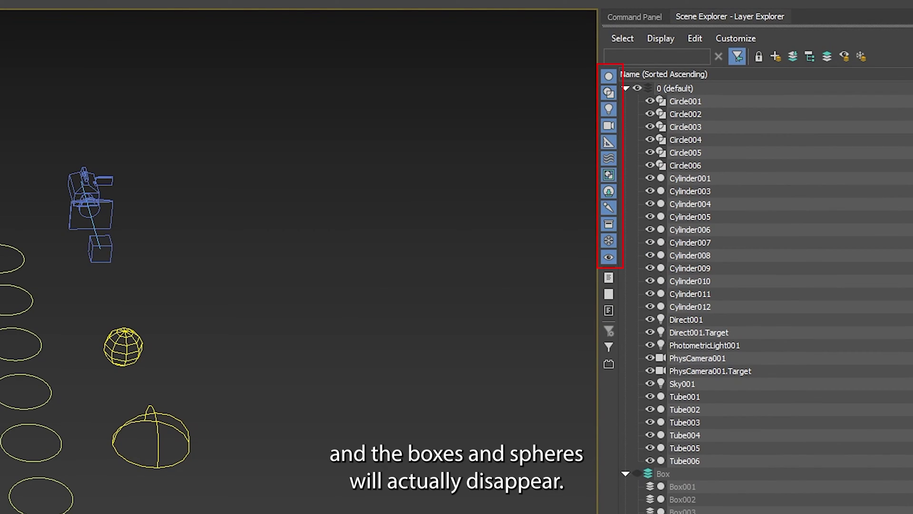
# Turn off the Geometry, Shapes, Lights and Cameras display filters in the layer list
pyautogui.click(609, 77)
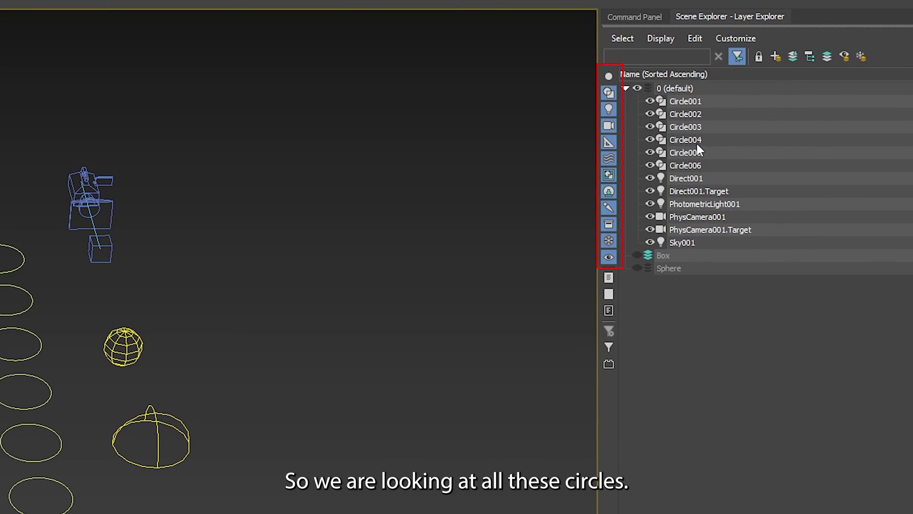
pyautogui.click(609, 93)
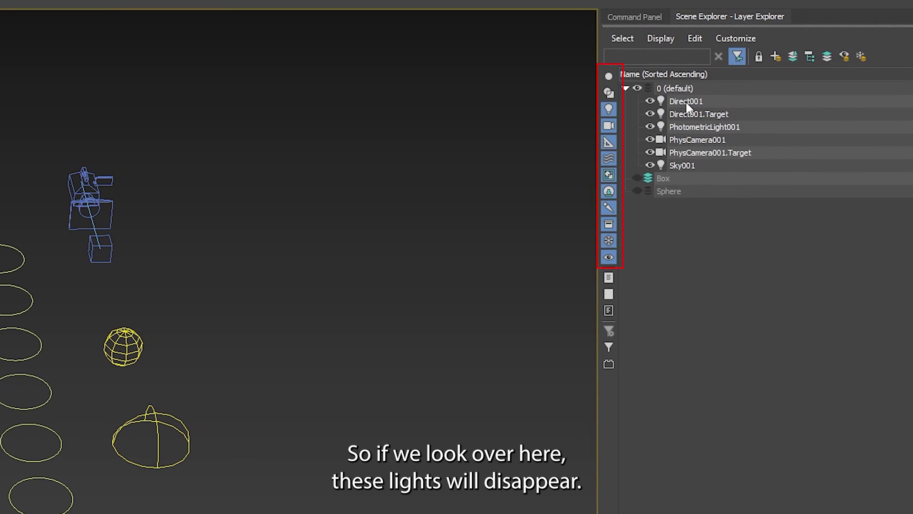
pyautogui.click(609, 109)
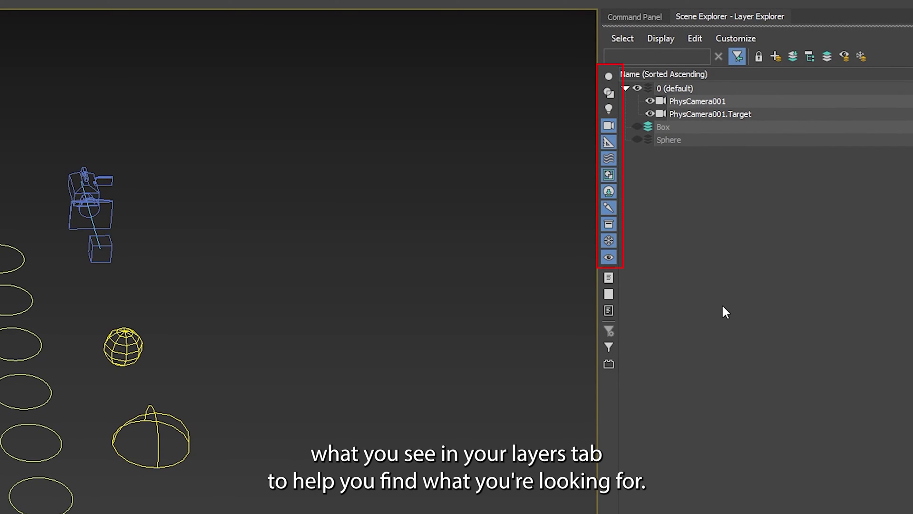
pyautogui.click(609, 126)
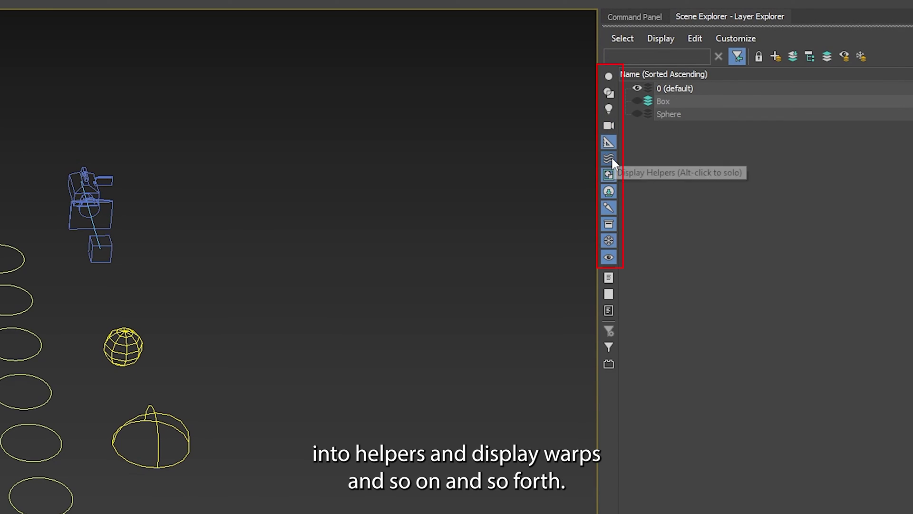
# Turn the Cameras, Lights and Geometry filters back on and expand the Box and Sphere layers
pyautogui.click(609, 126)
pyautogui.click(610, 110)
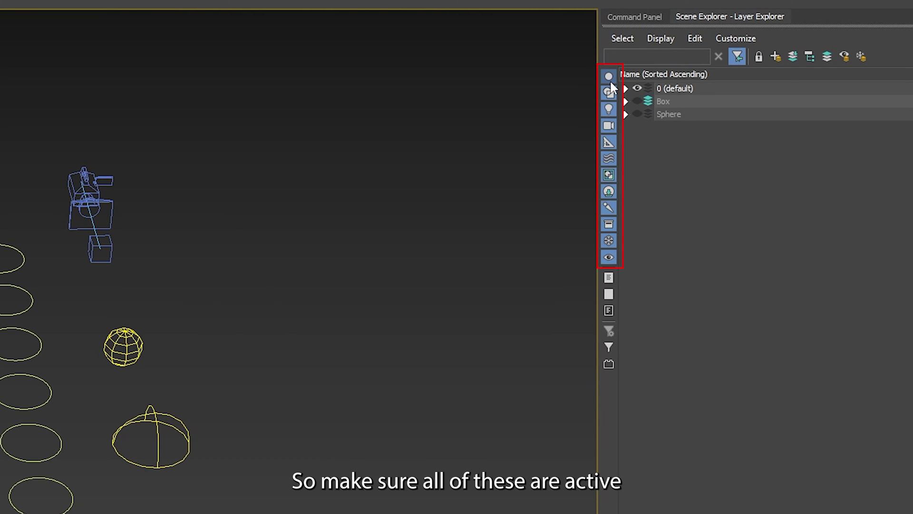
pyautogui.click(609, 76)
pyautogui.click(626, 101)
pyautogui.click(627, 255)
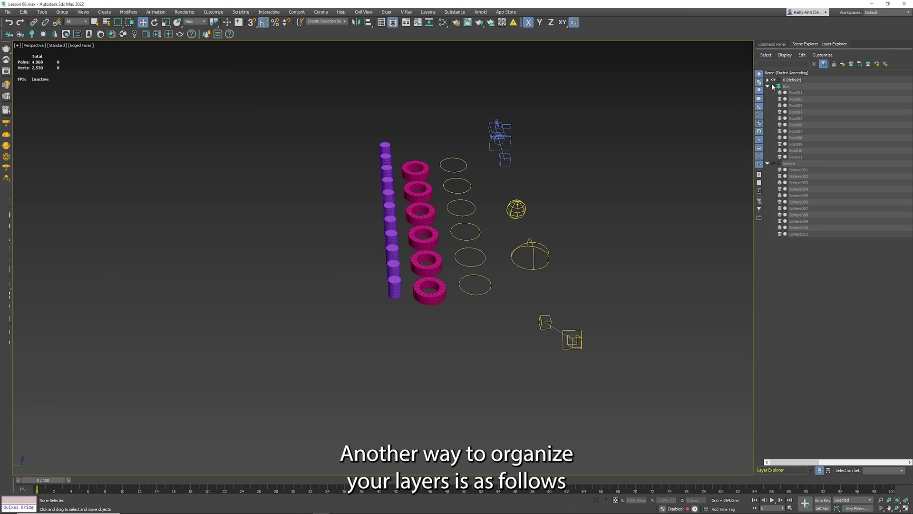
# Expand layer 0 (default) and create a new empty layer named Tube
pyautogui.click(767, 80)
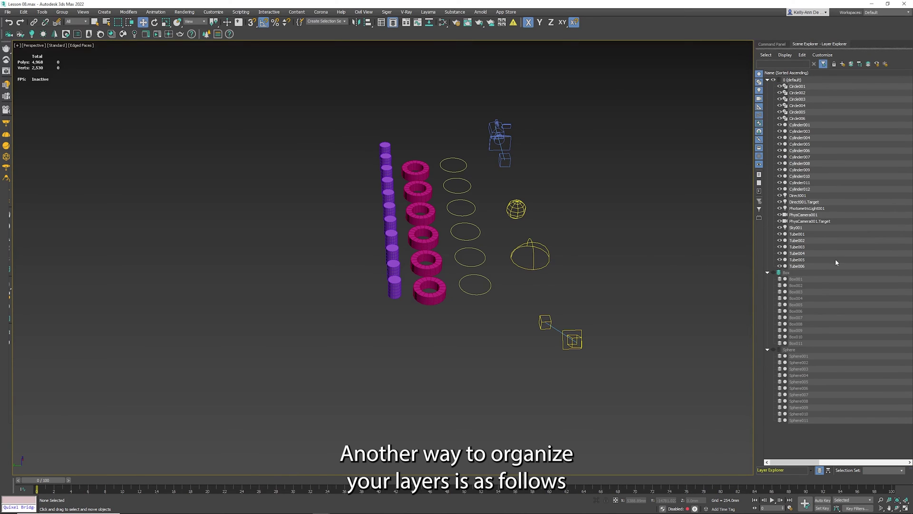
pyautogui.click(842, 64)
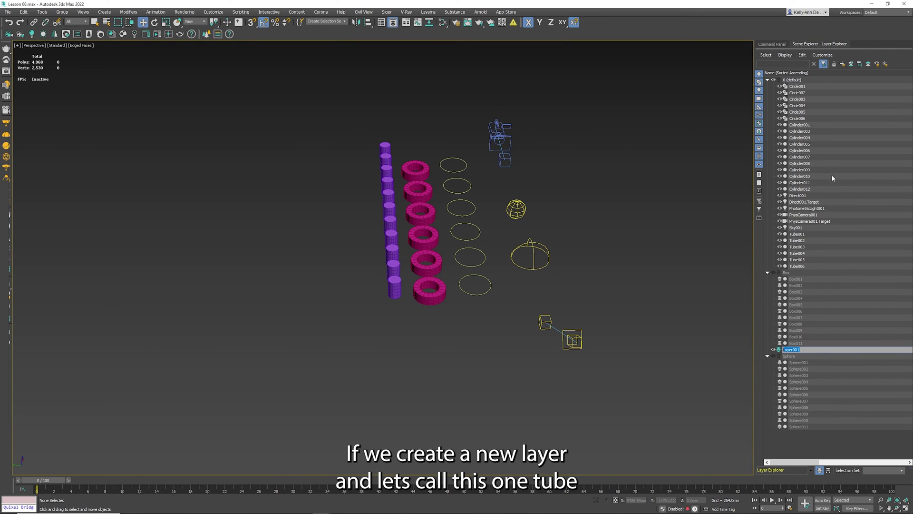
pyautogui.write('Tube')
pyautogui.press('Return')
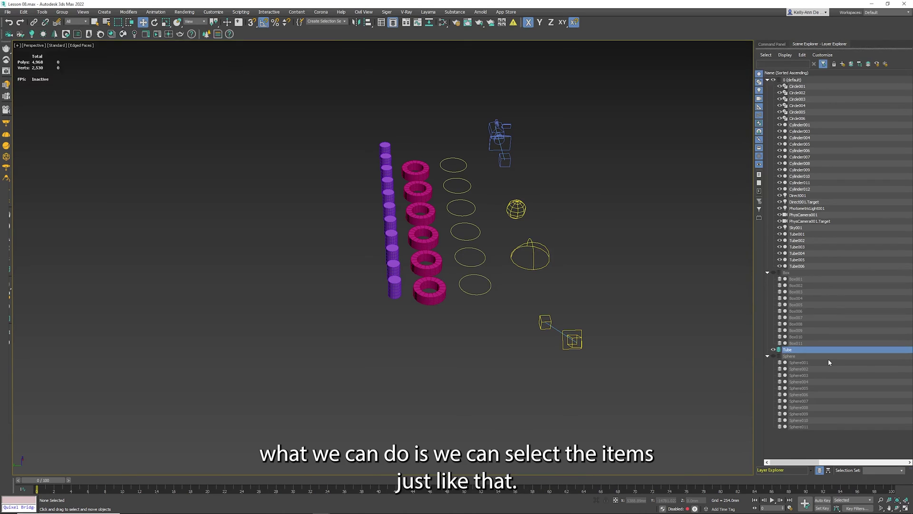
# Select Tube001 through Tube006 and drag them into the Tube layer
pyautogui.click(796, 234)
pyautogui.keyDown('shift'); pyautogui.click(797, 266); pyautogui.keyUp('shift')
pyautogui.moveTo(797, 268); pyautogui.dragTo(788, 351)
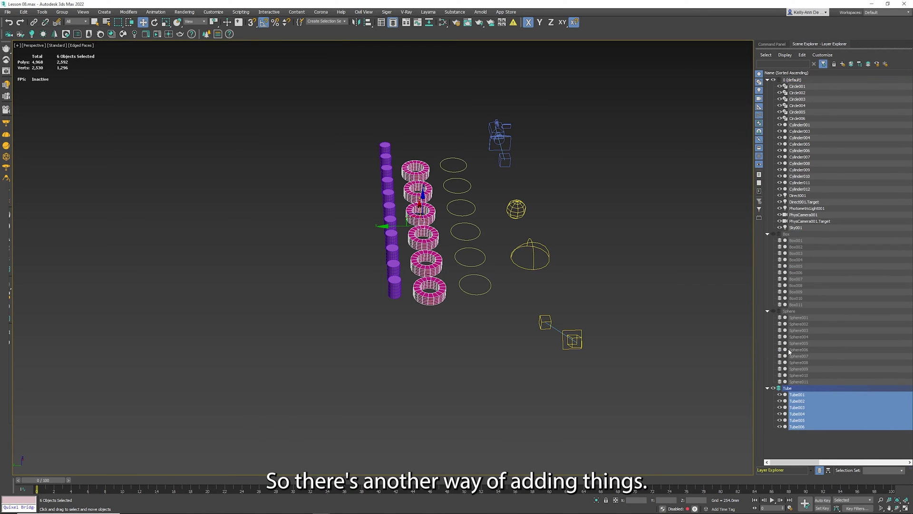
pyautogui.click(800, 442)
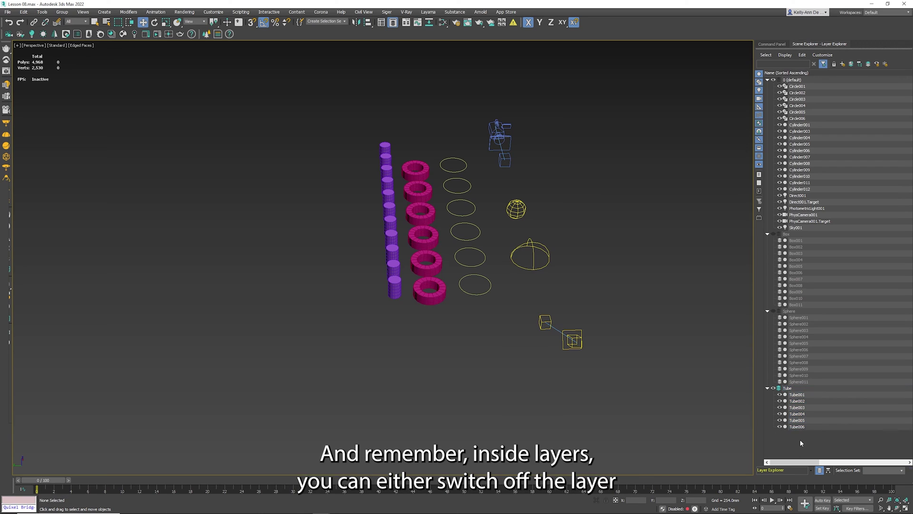
# Hide Tube002, Tube004 and Tube006 individually, leaving the Tube layer visible
pyautogui.click(773, 388)
pyautogui.click(773, 388)
pyautogui.click(779, 401)
pyautogui.click(779, 414)
pyautogui.click(779, 427)
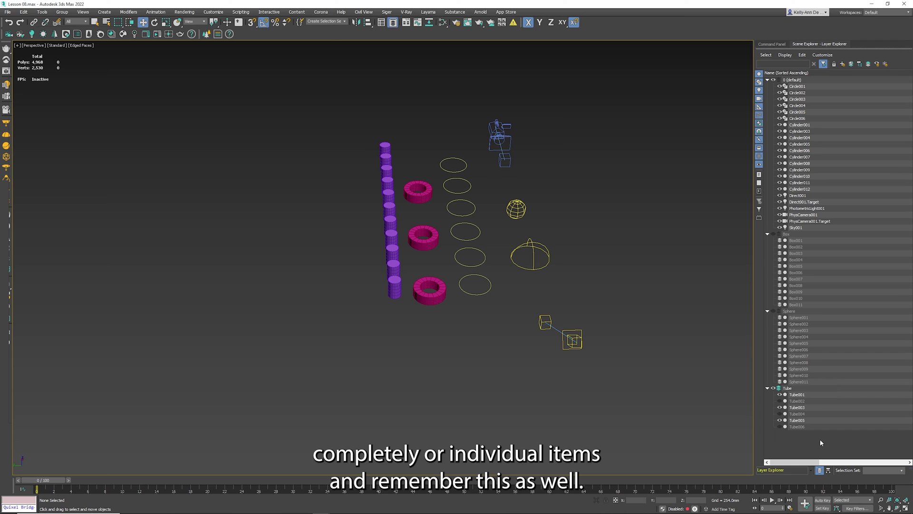